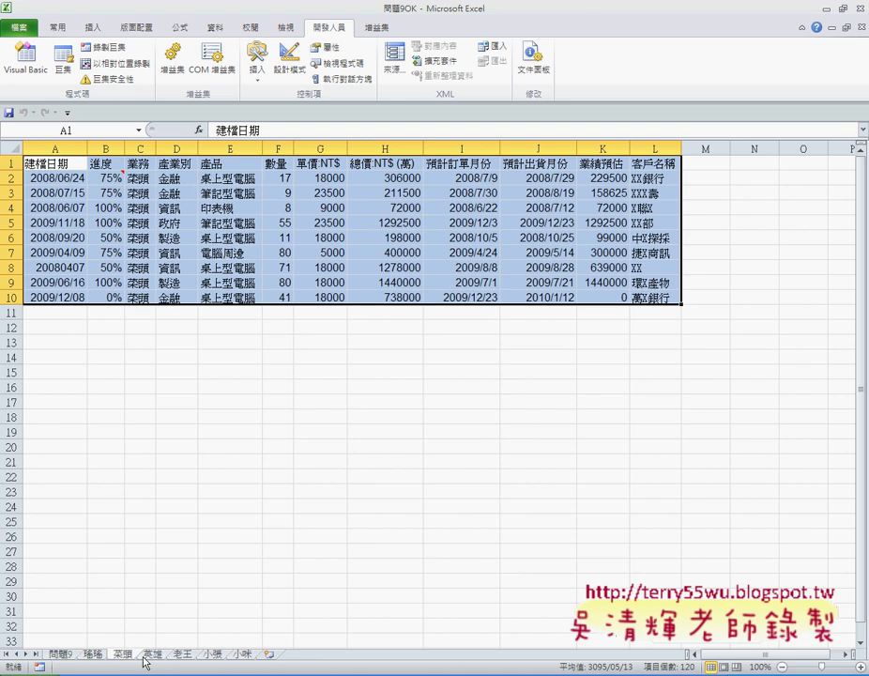
Browse the 老王, 小張 and 小咪 sheets, then open the Q9_快速分類 macro for editing
{"action": "left_click", "coordinate": [152, 657]}
{"action": "left_click", "coordinate": [179, 656]}
{"action": "left_click", "coordinate": [214, 657]}
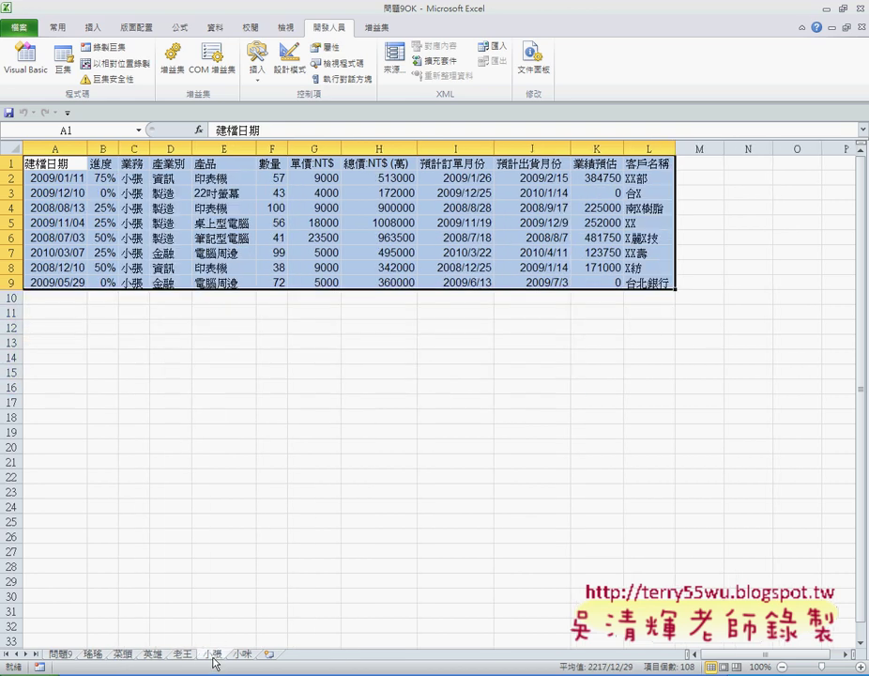
{"action": "left_click", "coordinate": [243, 657]}
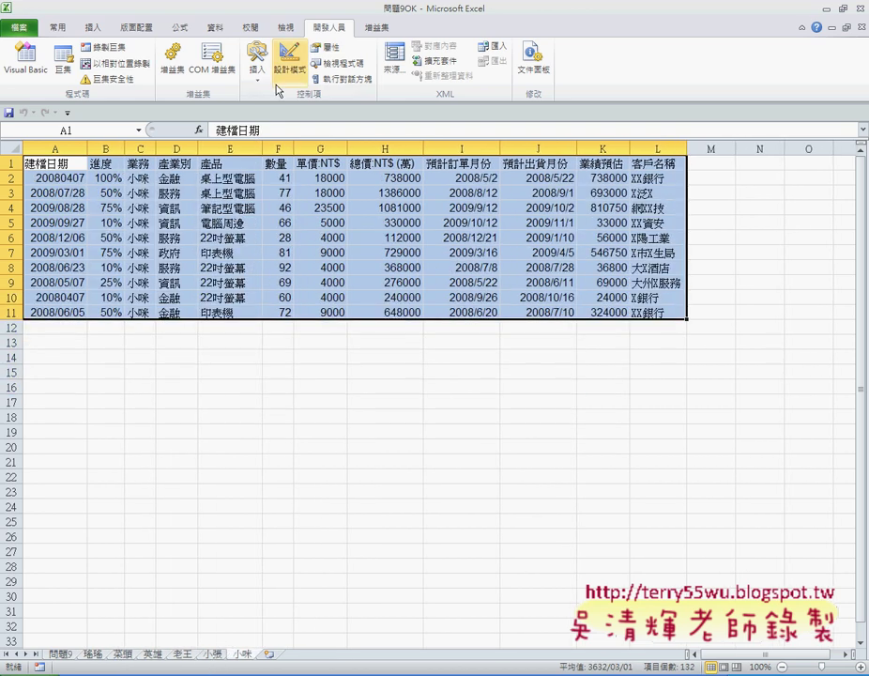
{"action": "left_click", "coordinate": [63, 58]}
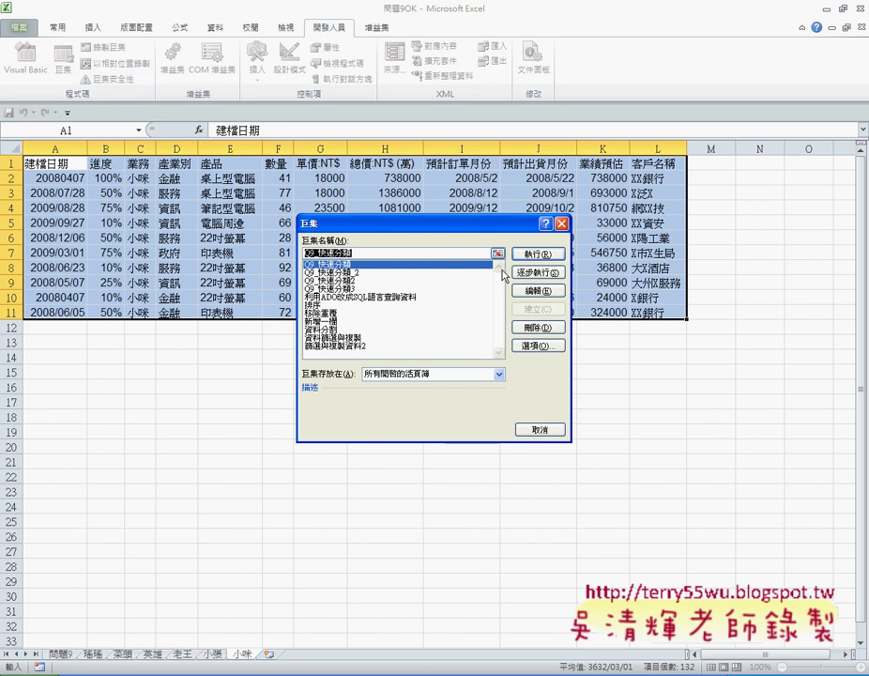
{"action": "left_click", "coordinate": [539, 291]}
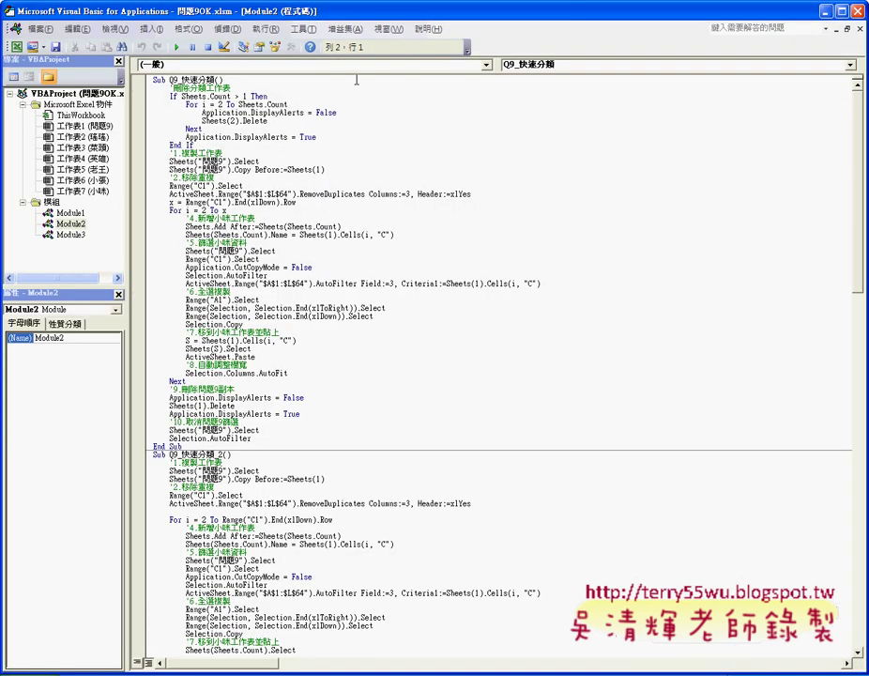
Set the code font size to 14 on the 撰寫風格 options page
{"action": "left_click", "coordinate": [303, 28]}
{"action": "left_click", "coordinate": [320, 93]}
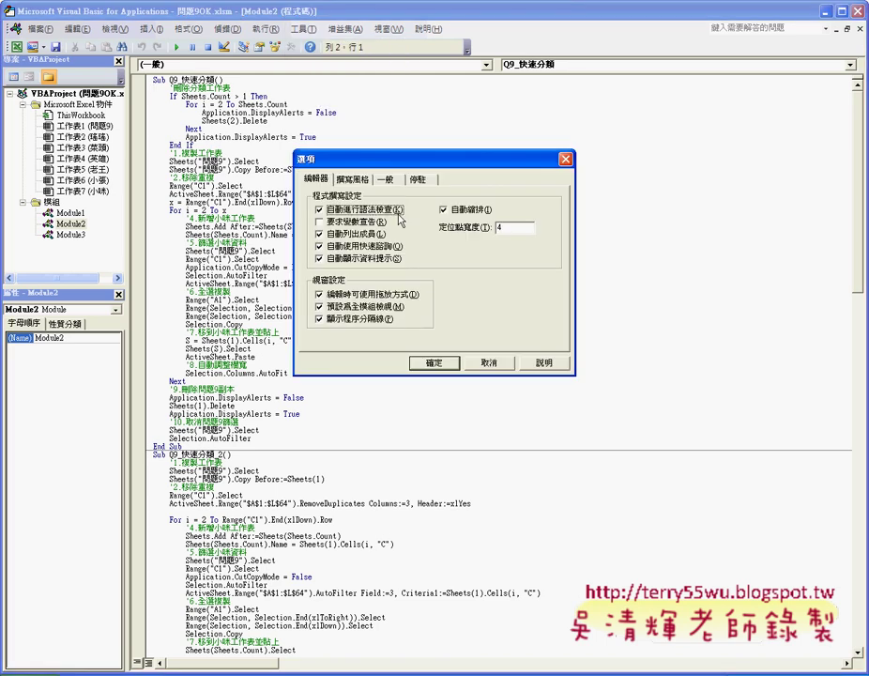
{"action": "left_click", "coordinate": [352, 178]}
{"action": "left_click", "coordinate": [498, 240]}
{"action": "left_click", "coordinate": [499, 275]}
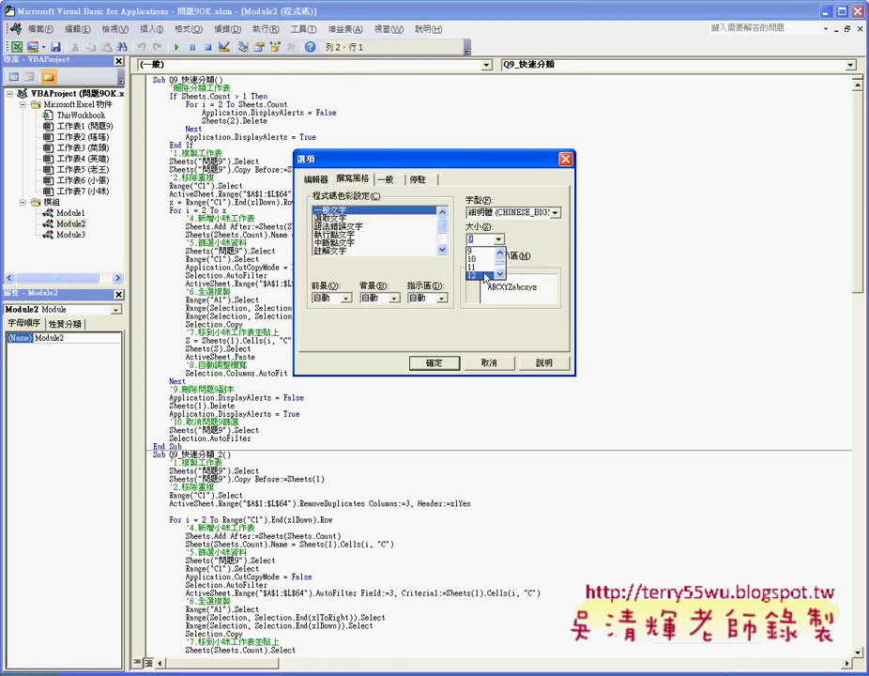
{"action": "left_click", "coordinate": [479, 275]}
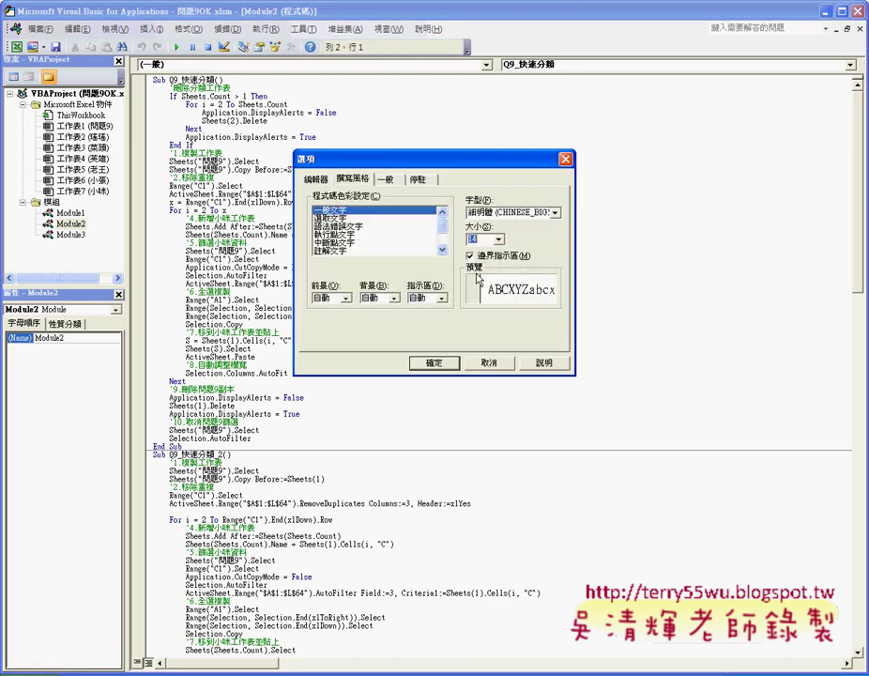
{"action": "left_click", "coordinate": [439, 362]}
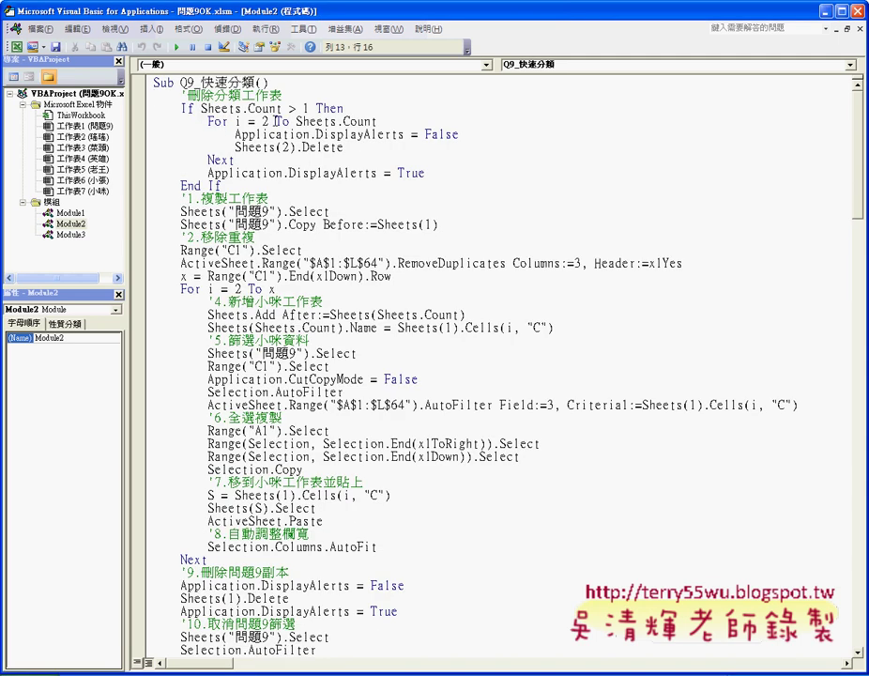
Highlight the delete-old-sheets block and restore the editor window beside Excel's 問題9 data
{"action": "left_click", "coordinate": [196, 96]}
{"action": "mouse_move", "coordinate": [177, 96]}
{"action": "left_mouse_down"}
{"action": "mouse_move", "coordinate": [219, 186]}
{"action": "mouse_move", "coordinate": [274, 199]}
{"action": "left_mouse_up"}
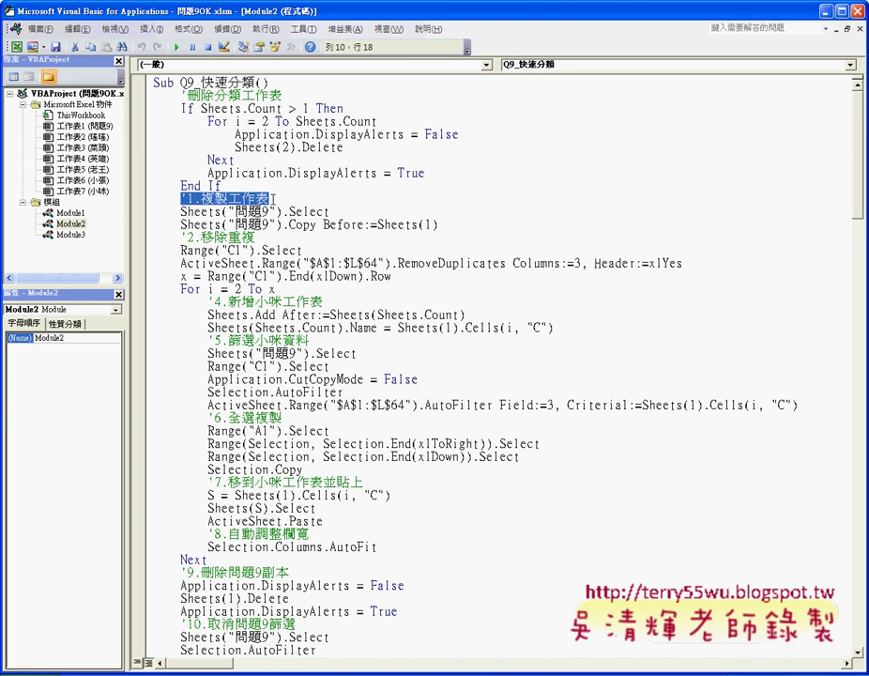
{"action": "double_click", "coordinate": [288, 16]}
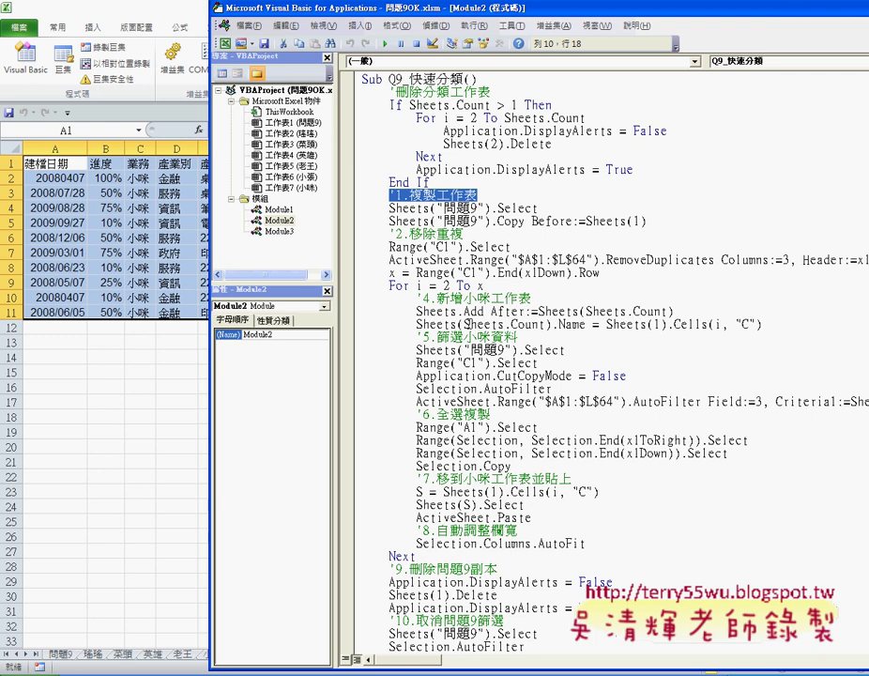
{"action": "left_click_drag", "start_coordinate": [648, 222], "coordinate": [345, 211]}
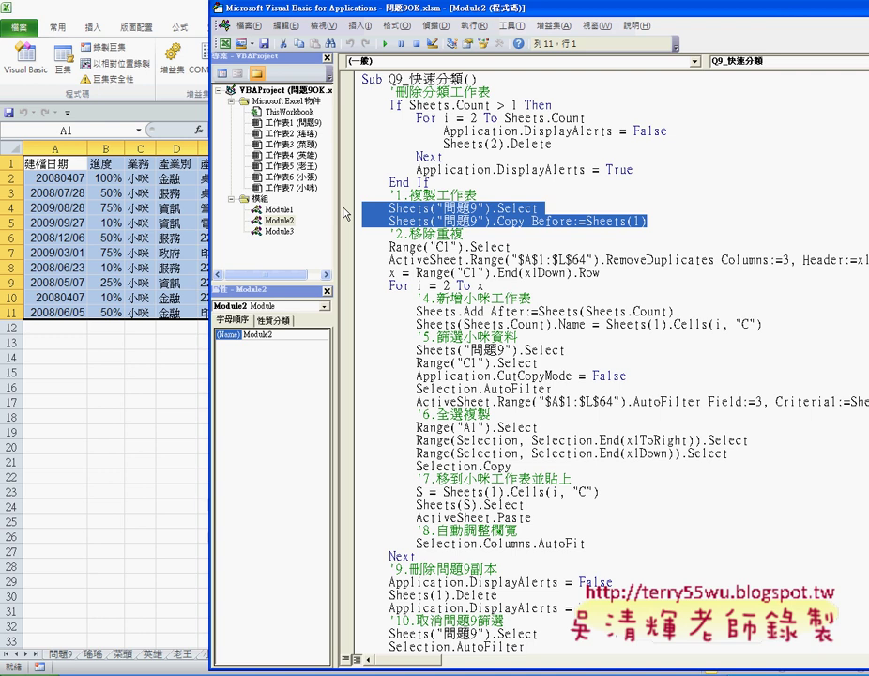
{"action": "left_click", "coordinate": [419, 209]}
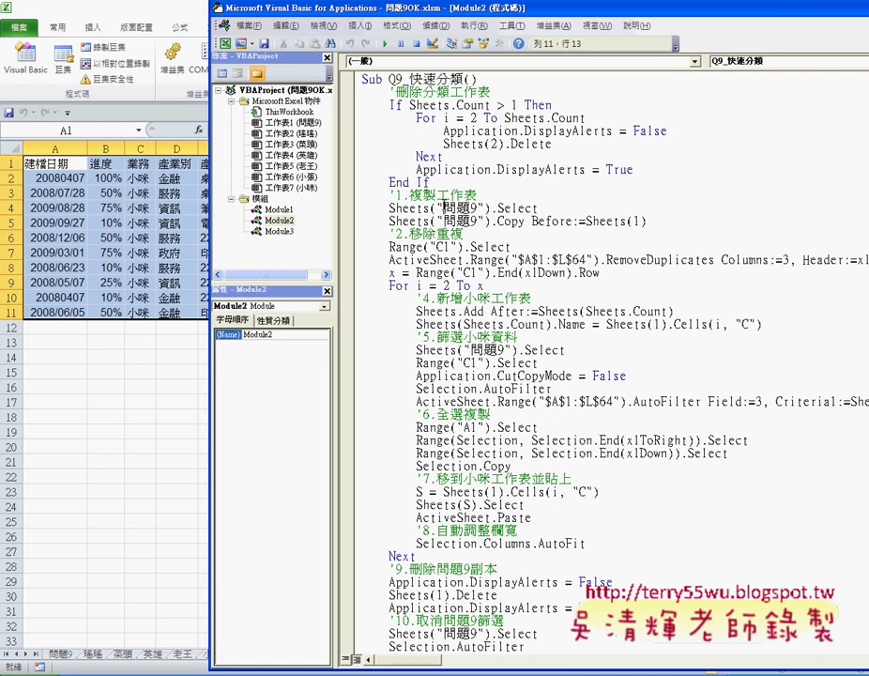
{"action": "double_click", "coordinate": [460, 208]}
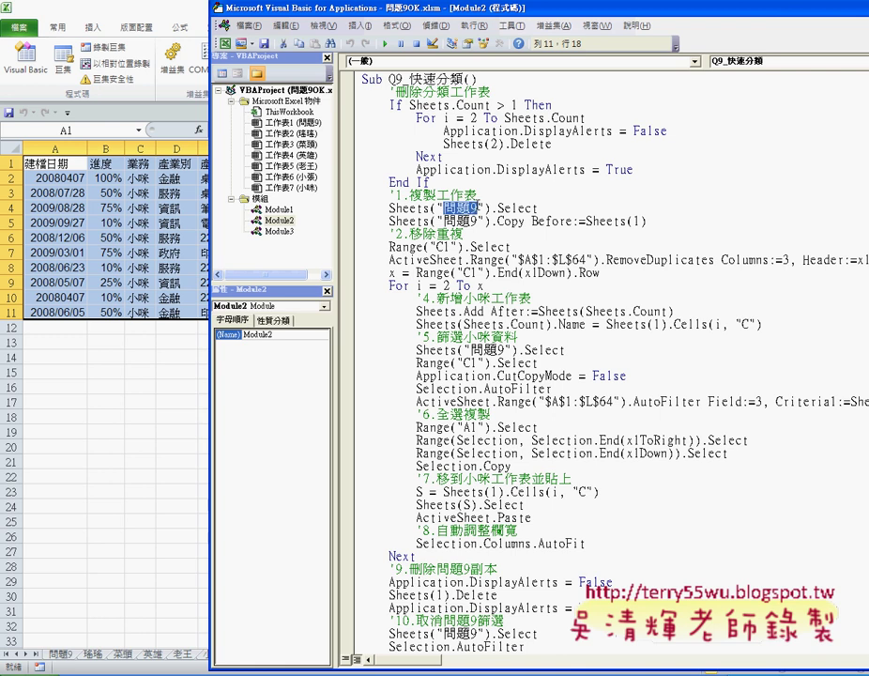
{"action": "left_click_drag", "start_coordinate": [386, 220], "coordinate": [651, 221]}
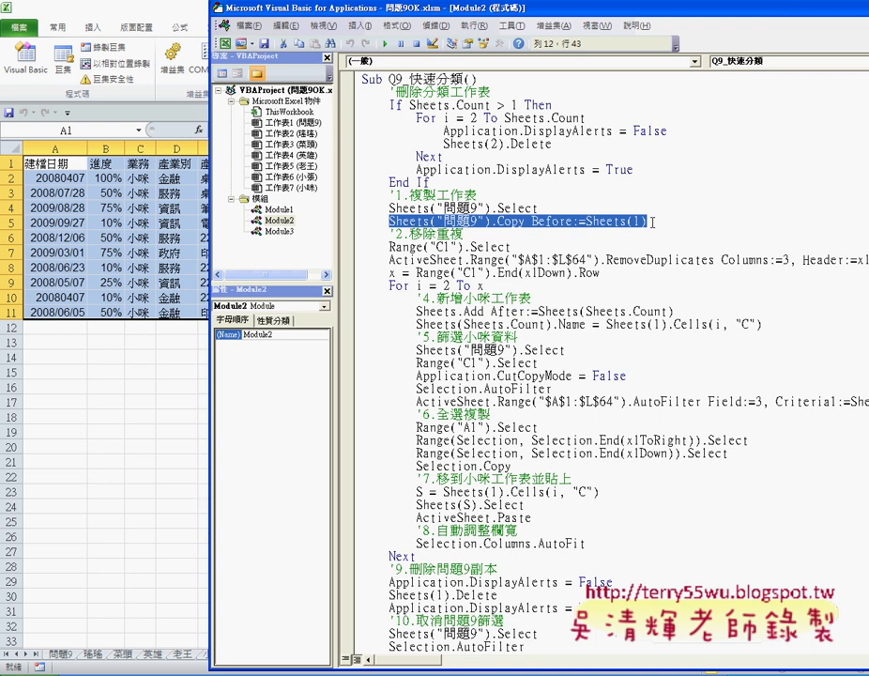
{"action": "left_click", "coordinate": [534, 222]}
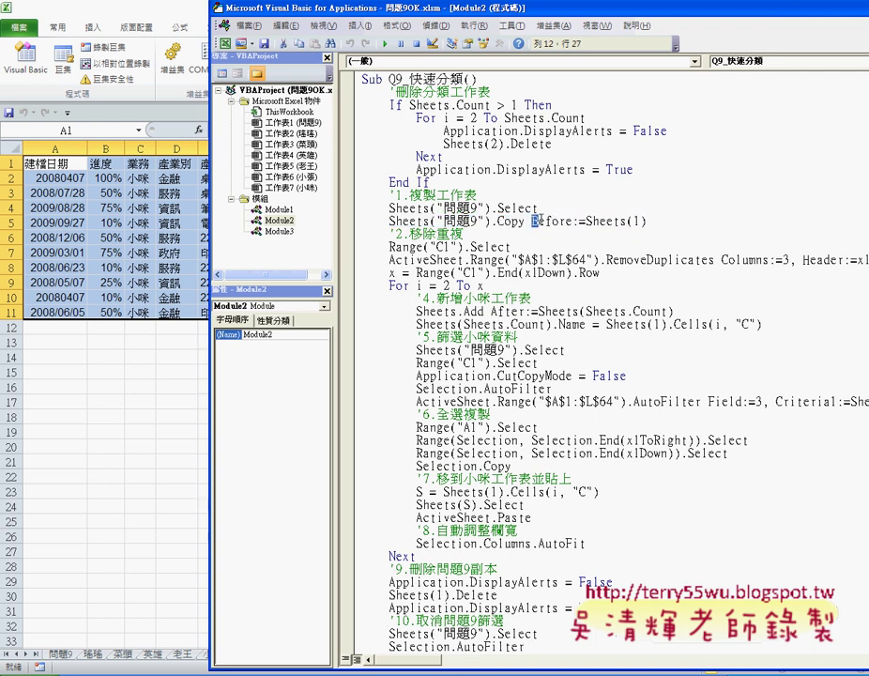
{"action": "left_click_drag", "start_coordinate": [535, 221], "coordinate": [574, 222]}
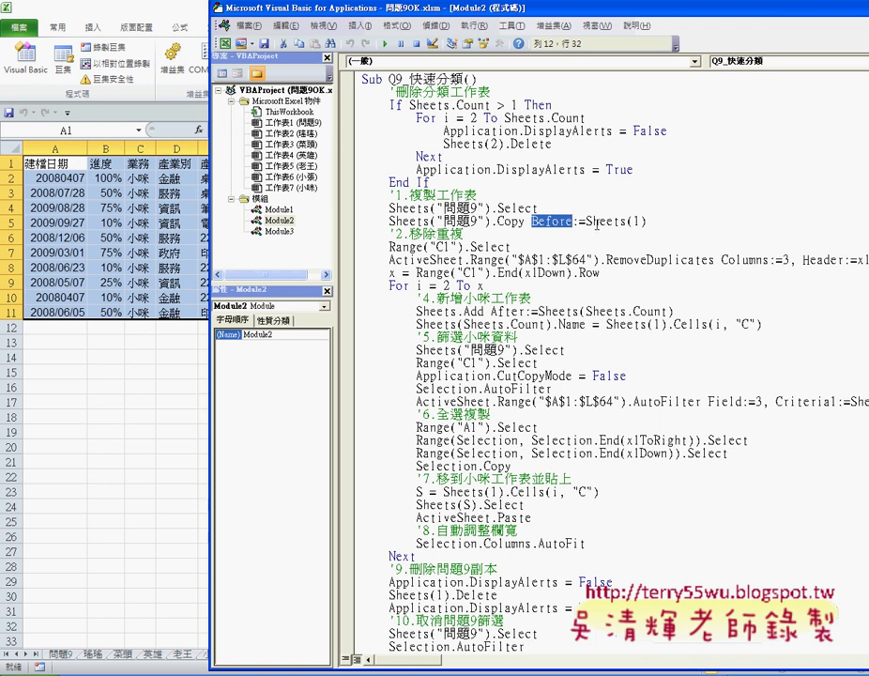
{"action": "left_click_drag", "start_coordinate": [586, 221], "coordinate": [635, 228]}
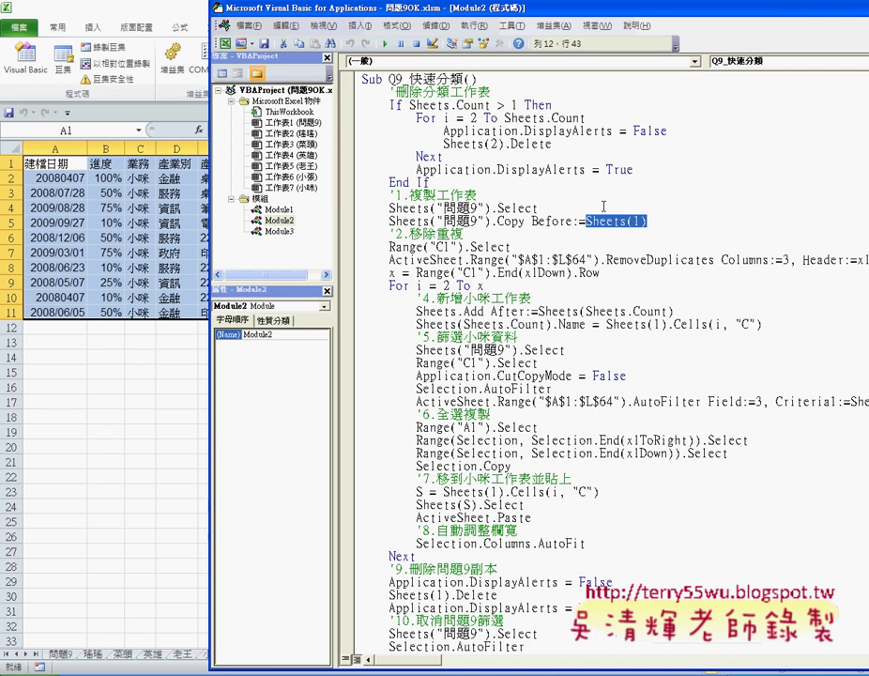
{"action": "scroll", "coordinate": [582, 199], "scroll_direction": "down", "scroll_amount": 2}
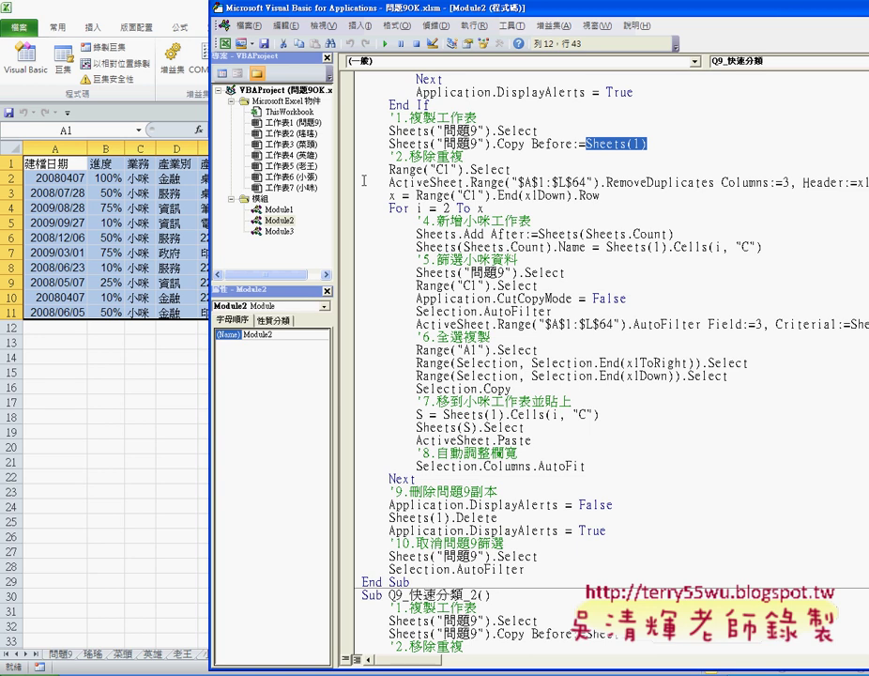
Narrow the project pane, then highlight Range("C1").Select and Columns:= in the duplicate-removal line
{"action": "left_click_drag", "start_coordinate": [336, 265], "coordinate": [286, 265]}
{"action": "left_click", "coordinate": [352, 170]}
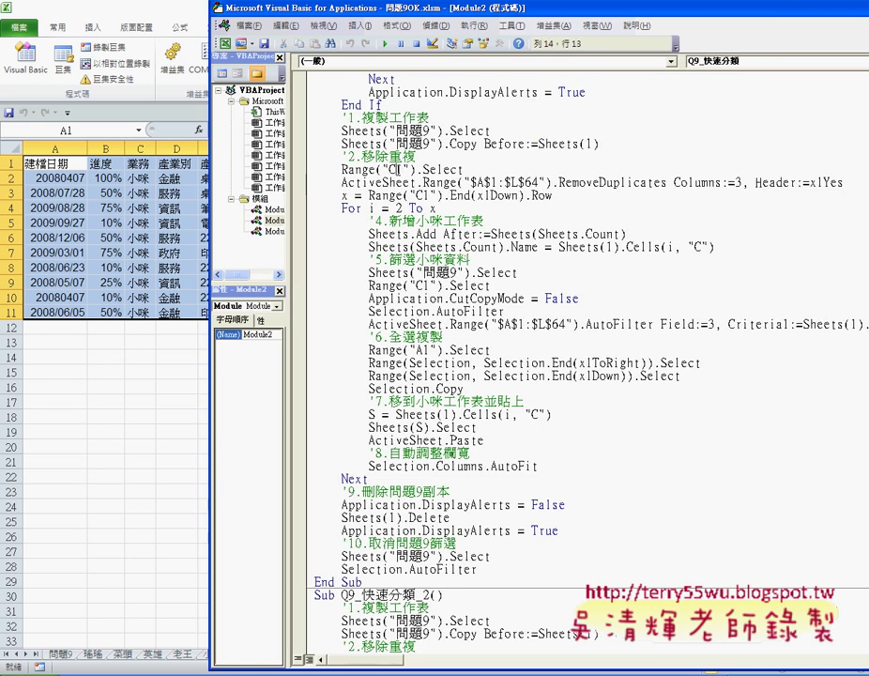
{"action": "double_click", "coordinate": [350, 170]}
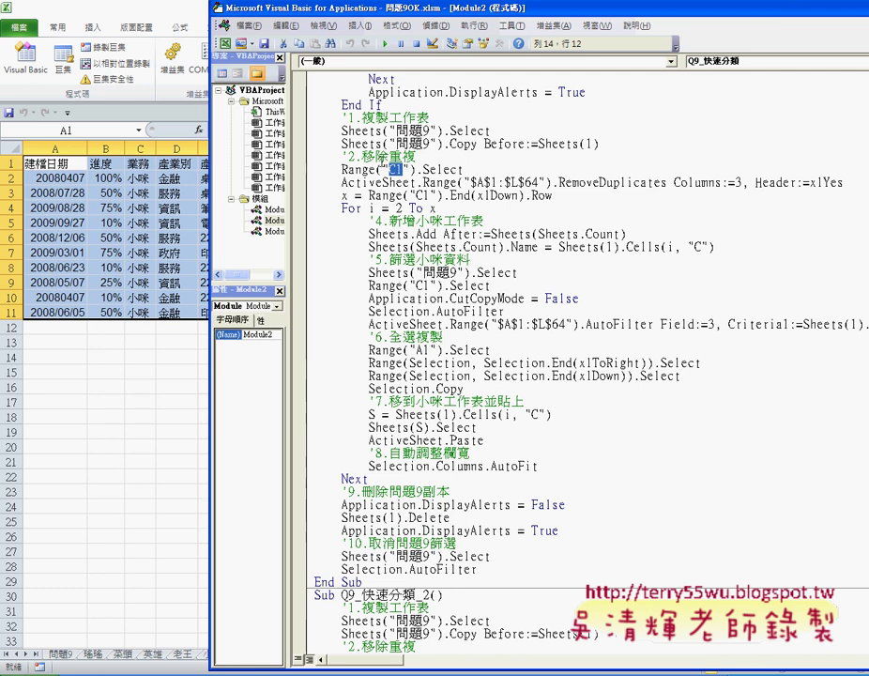
{"action": "left_click_drag", "start_coordinate": [463, 170], "coordinate": [340, 169]}
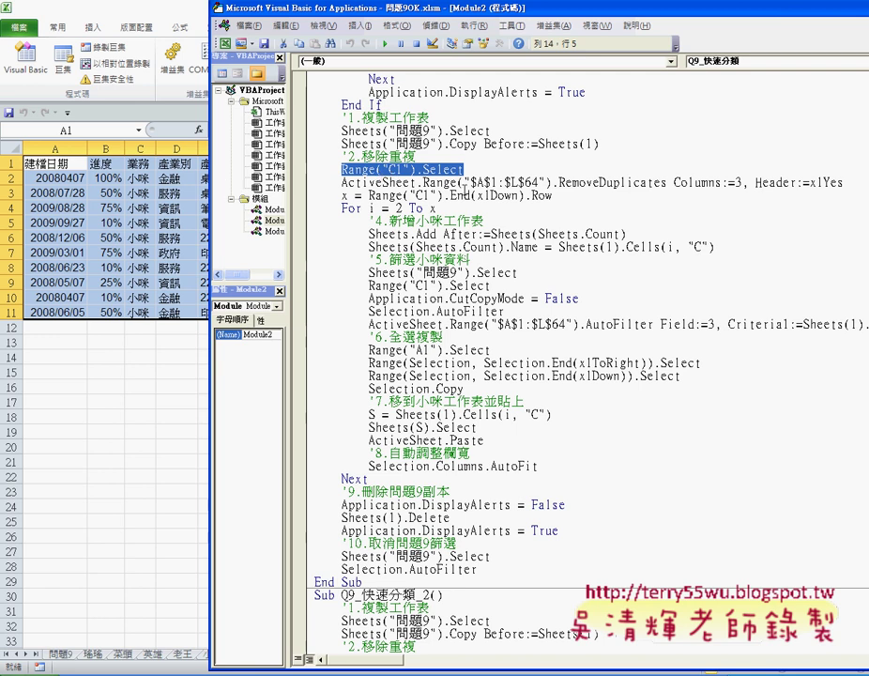
{"action": "left_click_drag", "start_coordinate": [674, 183], "coordinate": [741, 183]}
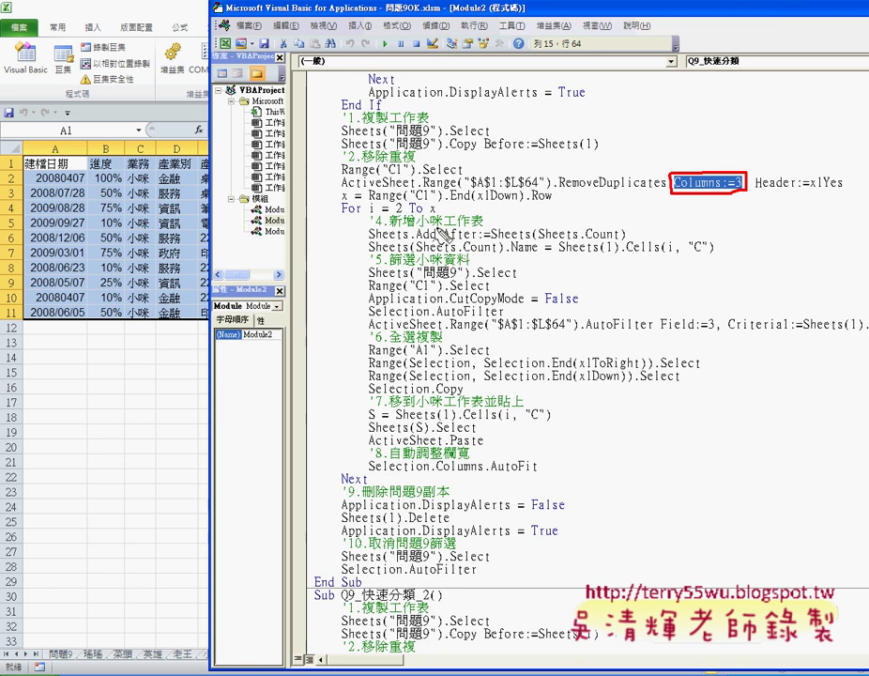
Underline 新增小咪, 篩選, 全選複製, the step 7 comment and 調整 in red
{"action": "mouse_move", "coordinate": [386, 223]}
{"action": "left_mouse_down"}
{"action": "mouse_move", "coordinate": [421, 216]}
{"action": "mouse_move", "coordinate": [484, 229]}
{"action": "left_mouse_up"}
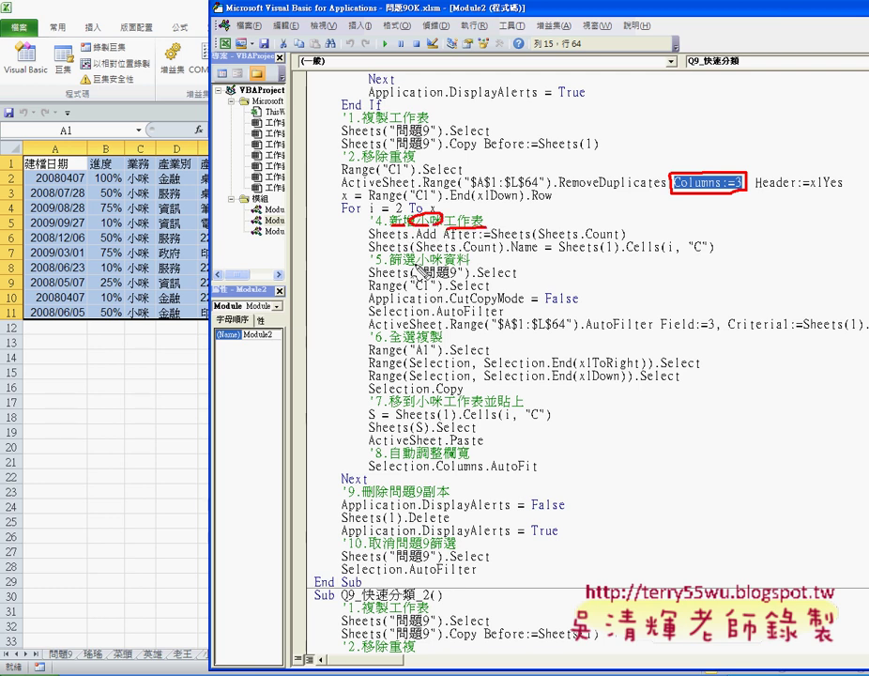
{"action": "left_click_drag", "start_coordinate": [389, 267], "coordinate": [418, 264]}
{"action": "left_click_drag", "start_coordinate": [368, 344], "coordinate": [417, 344]}
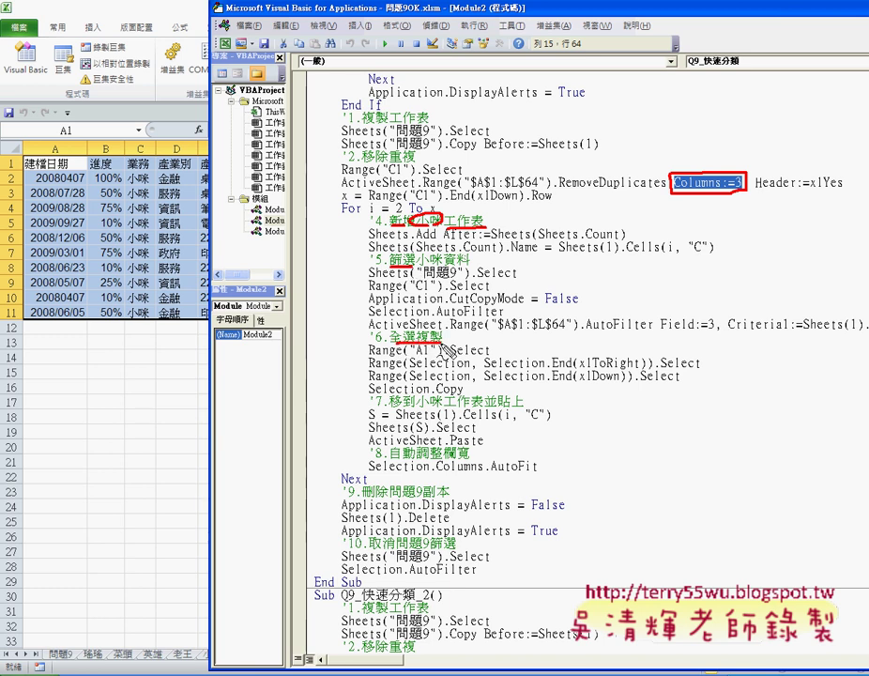
{"action": "left_click_drag", "start_coordinate": [395, 409], "coordinate": [512, 407]}
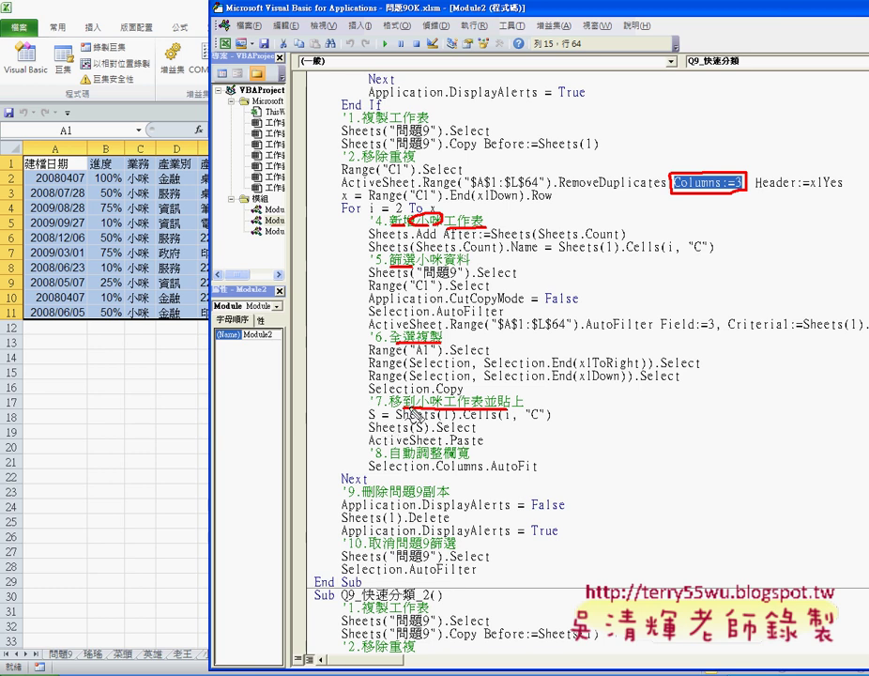
{"action": "left_click_drag", "start_coordinate": [428, 460], "coordinate": [460, 459]}
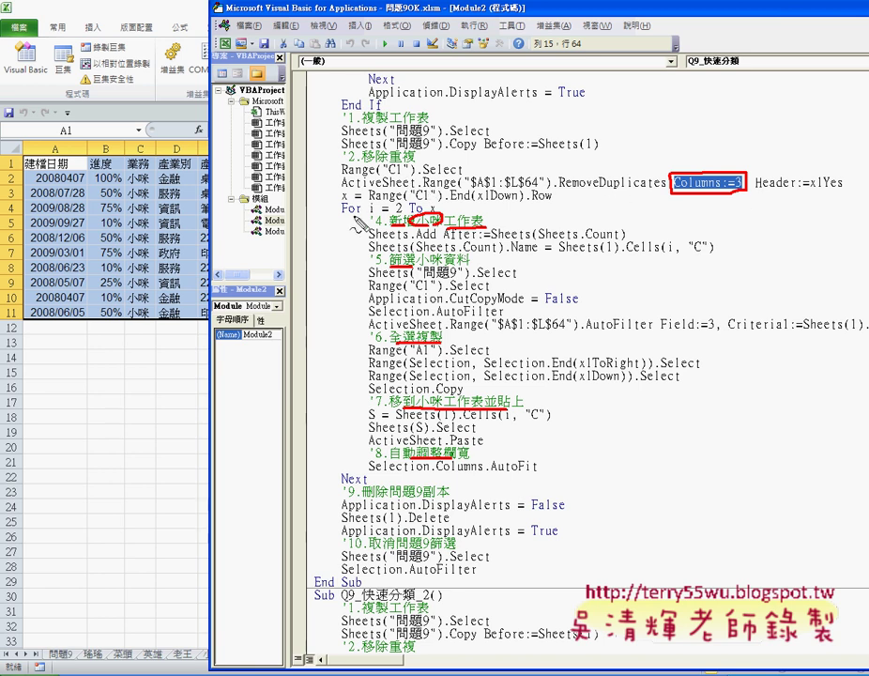
Circle For and 小咪 in red, and underline x = Range("C1").End(xlDown).Row
{"action": "left_click_drag", "start_coordinate": [360, 202], "coordinate": [357, 221]}
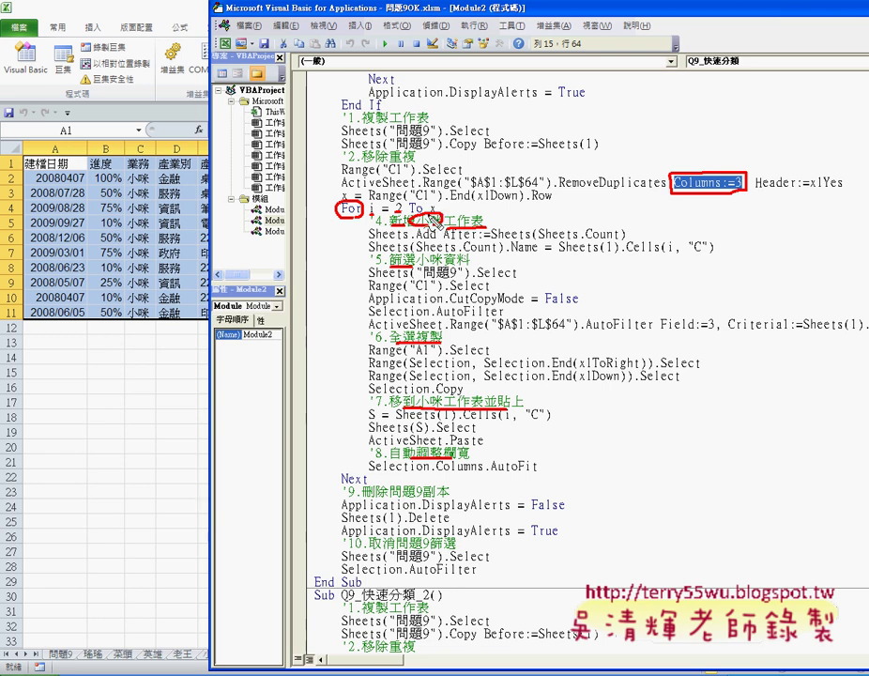
{"action": "mouse_move", "coordinate": [434, 220]}
{"action": "left_mouse_down"}
{"action": "mouse_move", "coordinate": [405, 223]}
{"action": "mouse_move", "coordinate": [427, 217]}
{"action": "left_mouse_up"}
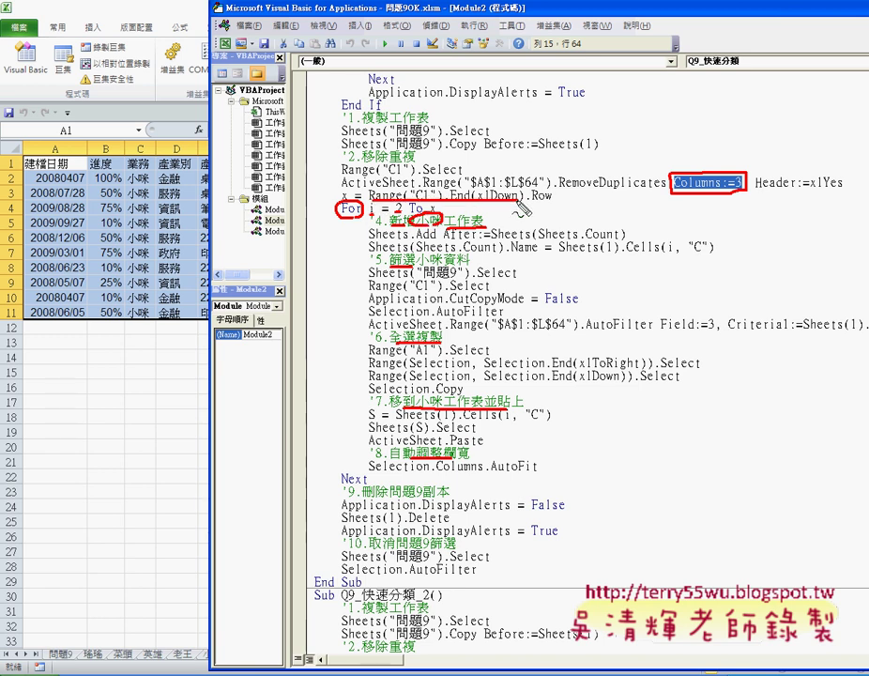
{"action": "left_click_drag", "start_coordinate": [369, 199], "coordinate": [554, 199]}
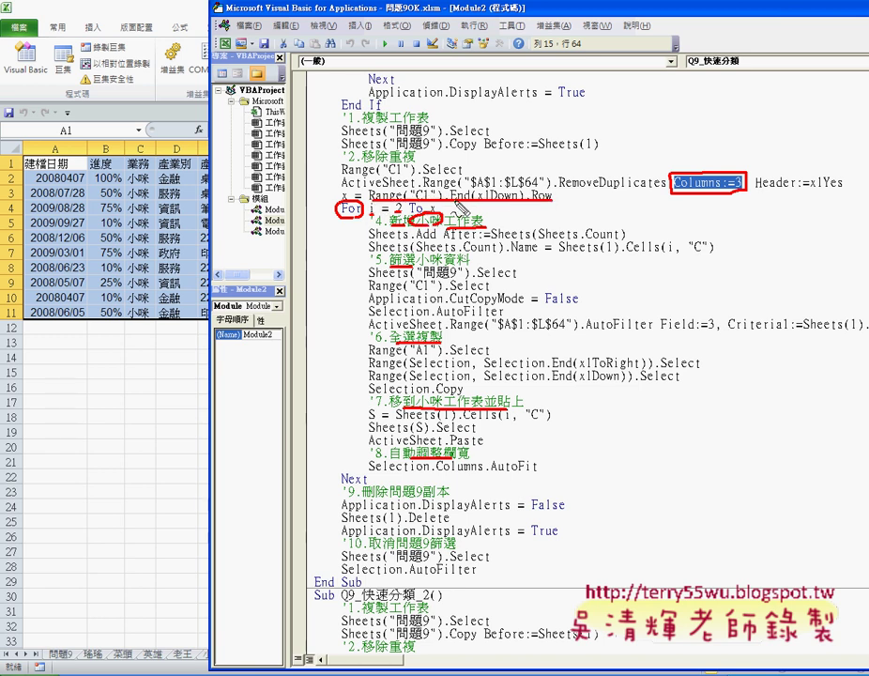